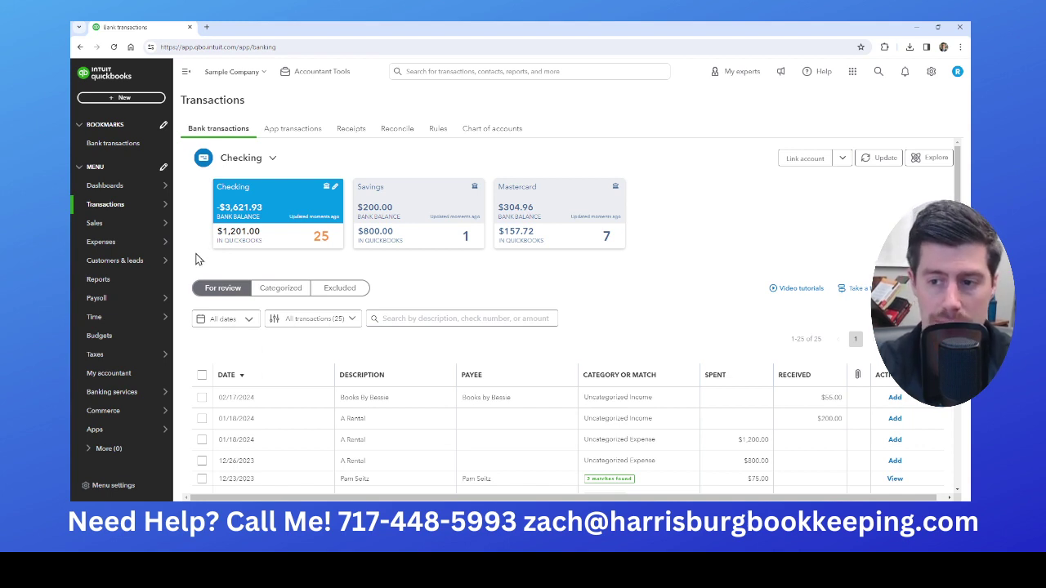
Open Ellis Equipment Rental's vendor record from the Vendors list under Expenses.
mouse_move(145, 243)
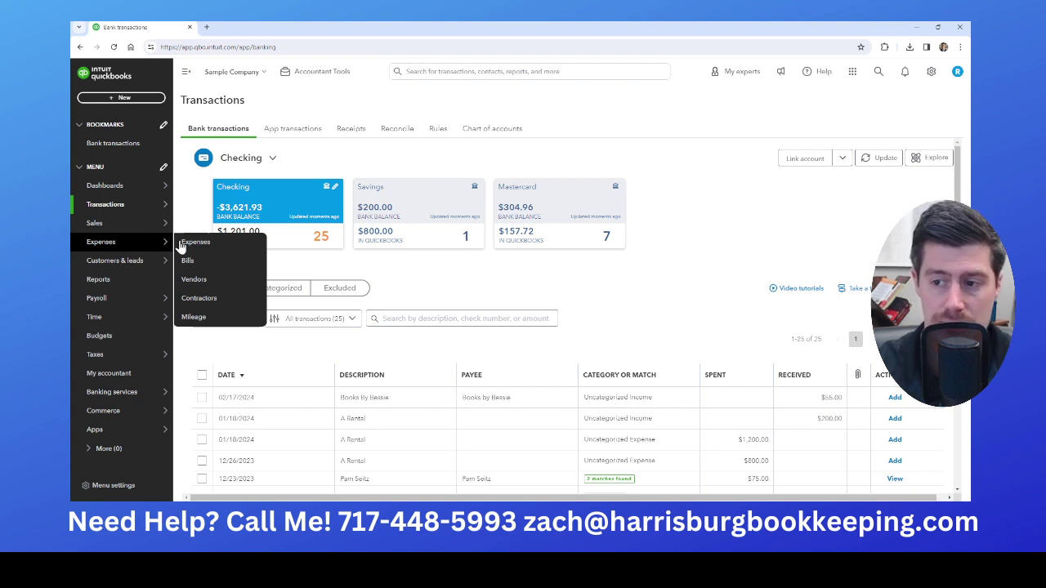
left_click(196, 279)
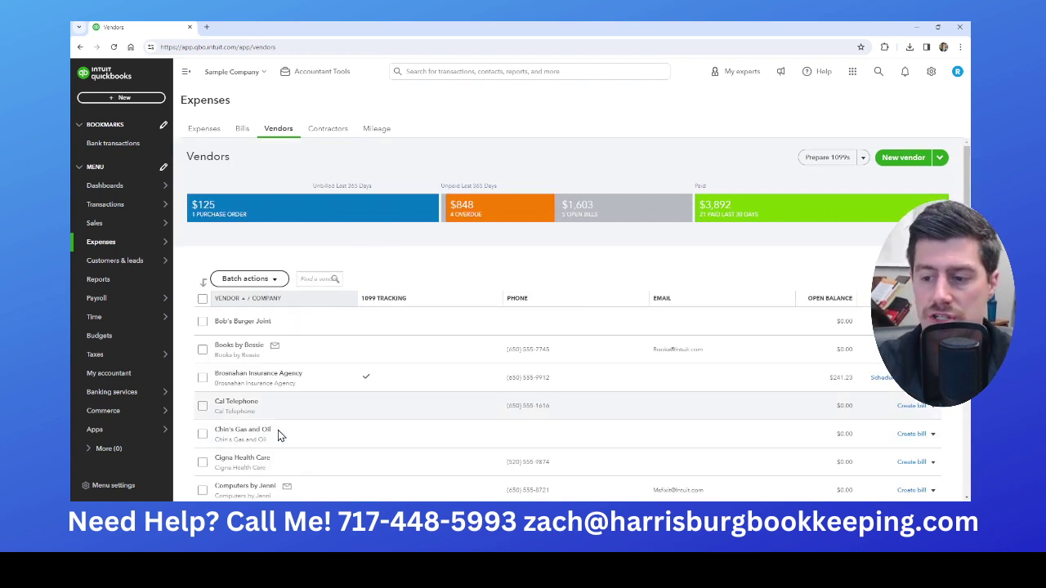
scroll(275, 445, "down", 1)
scroll(275, 453, "down", 1)
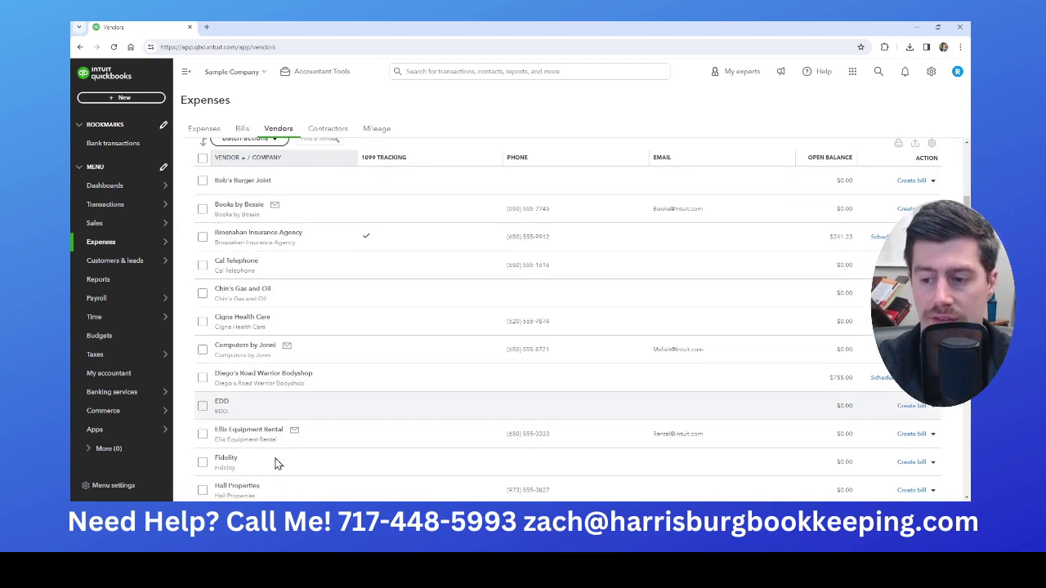
left_click(261, 433)
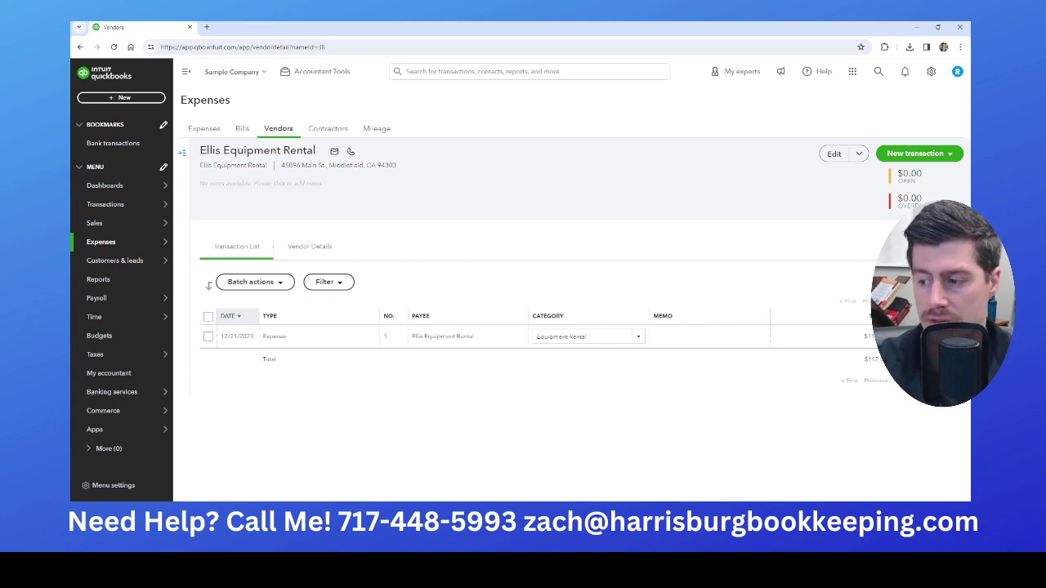
Tick 'Track payments for 1099' in Ellis Equipment Rental's vendor details and close the edit panel.
left_click(833, 154)
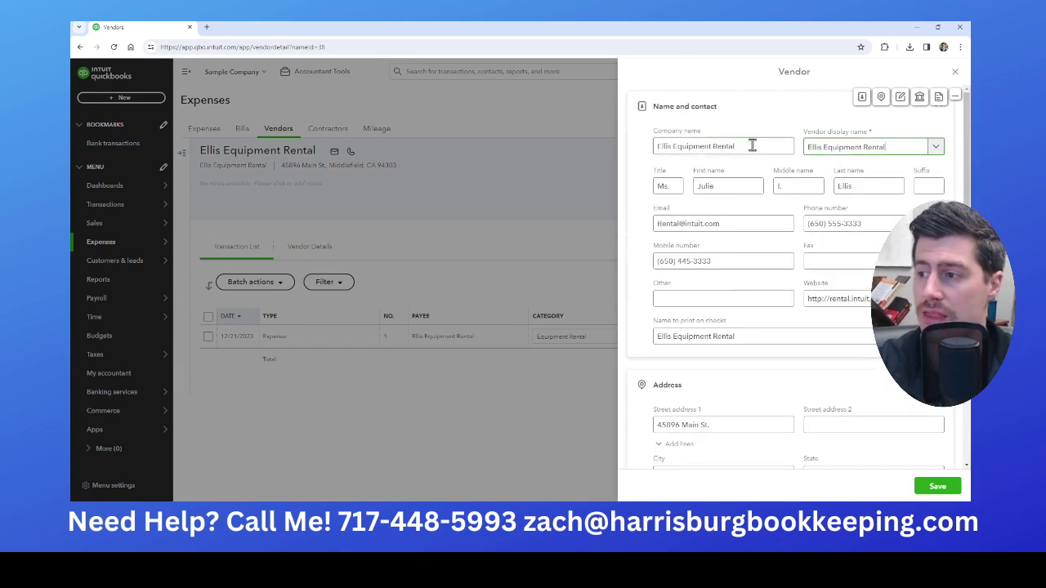
left_click(735, 186)
scroll(803, 273, "down", 3)
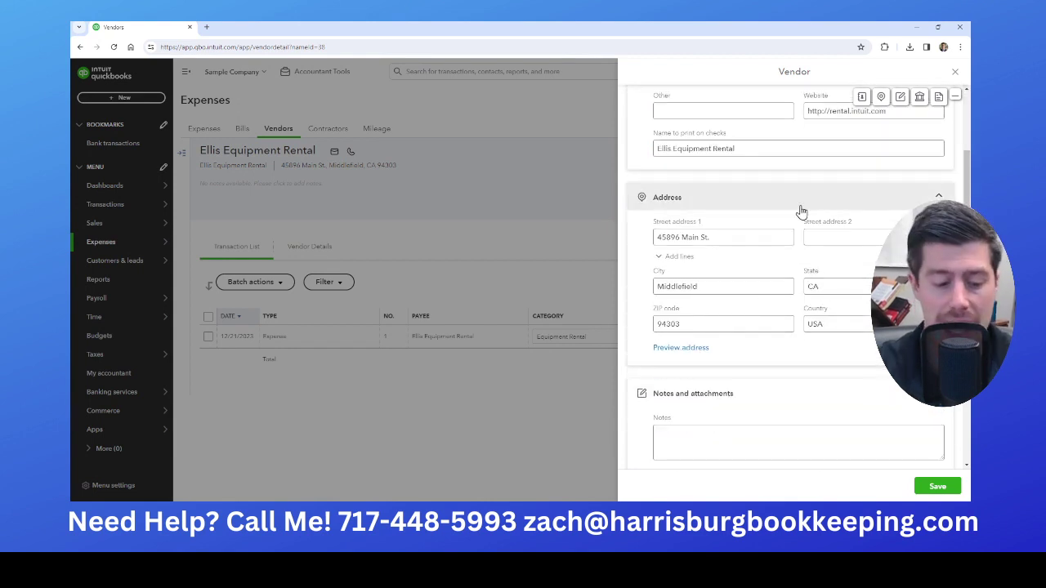
scroll(747, 311, "down", 5)
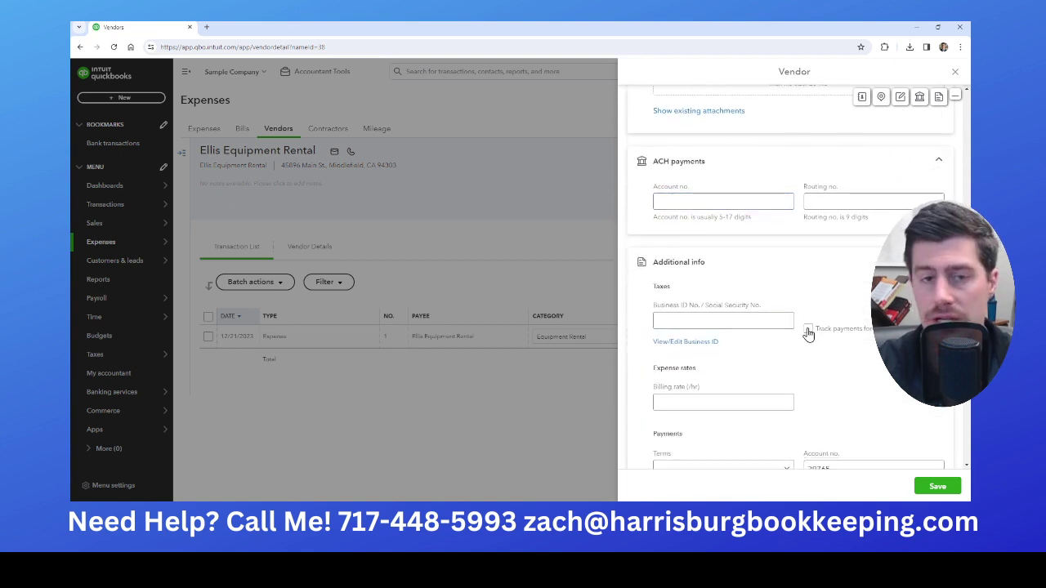
left_click(808, 330)
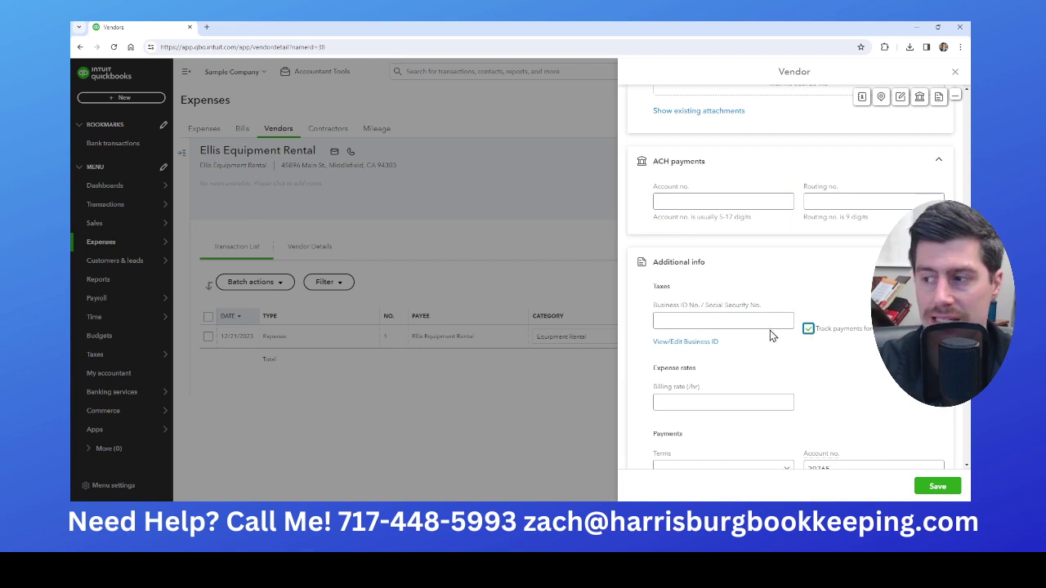
left_click(734, 321)
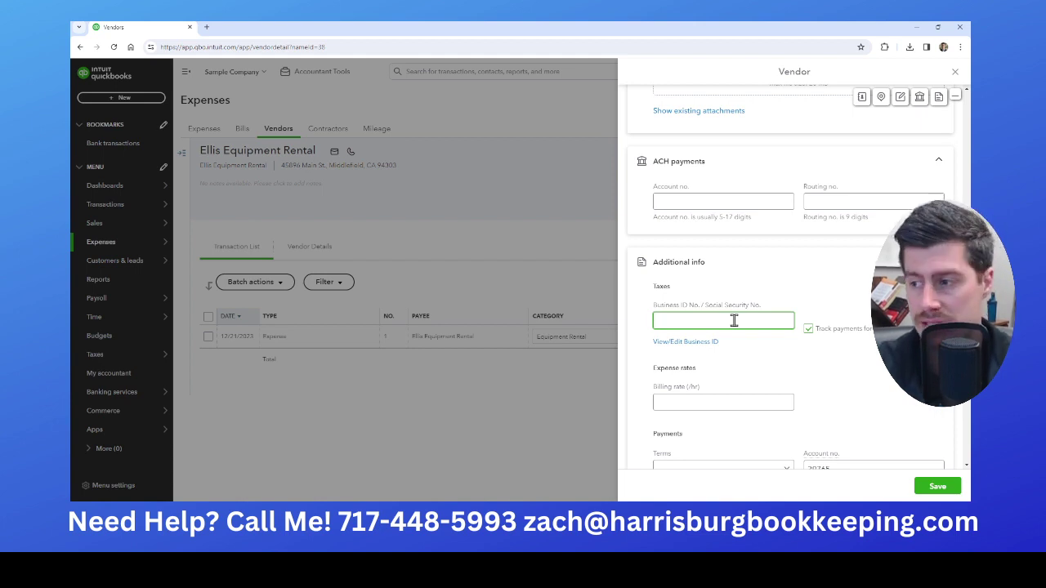
scroll(734, 321, "up", 3)
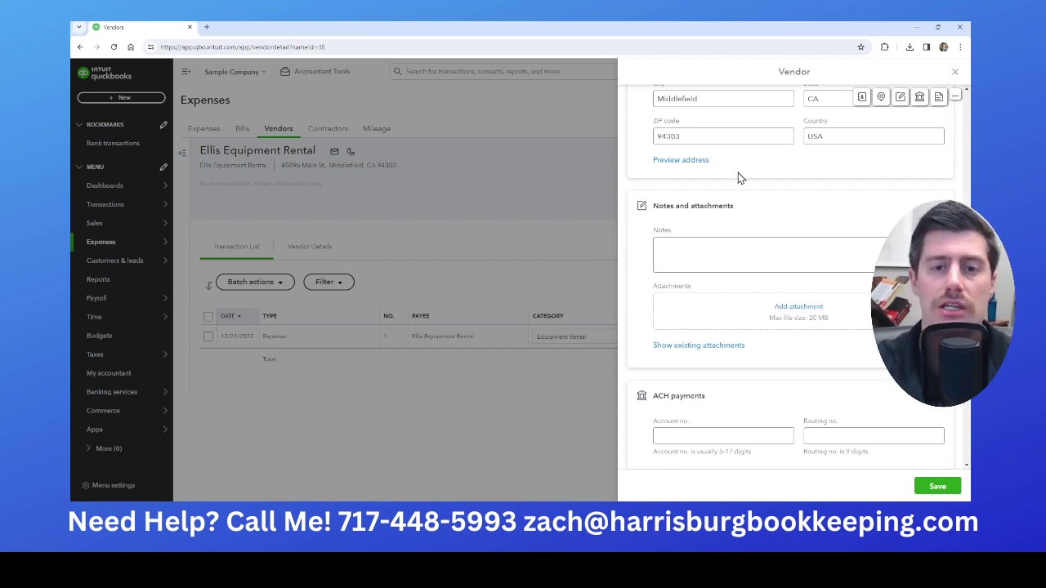
scroll(817, 196, "up", 3)
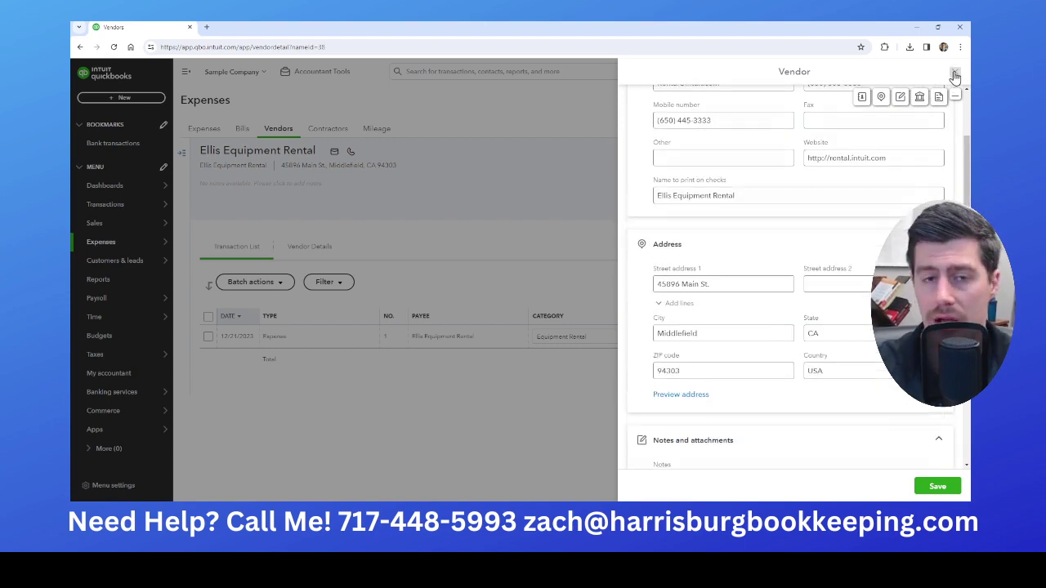
left_click(954, 73)
Discard the vendor edits and recategorize the 12/21/2023 expense to Job Expenses:Cost of Labor.
left_click(564, 300)
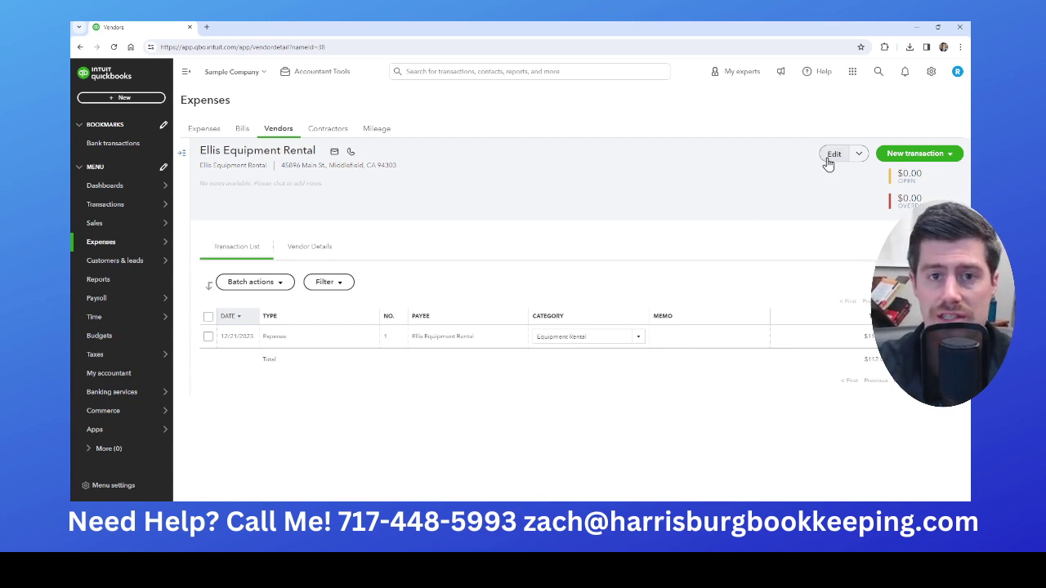
left_click(619, 338)
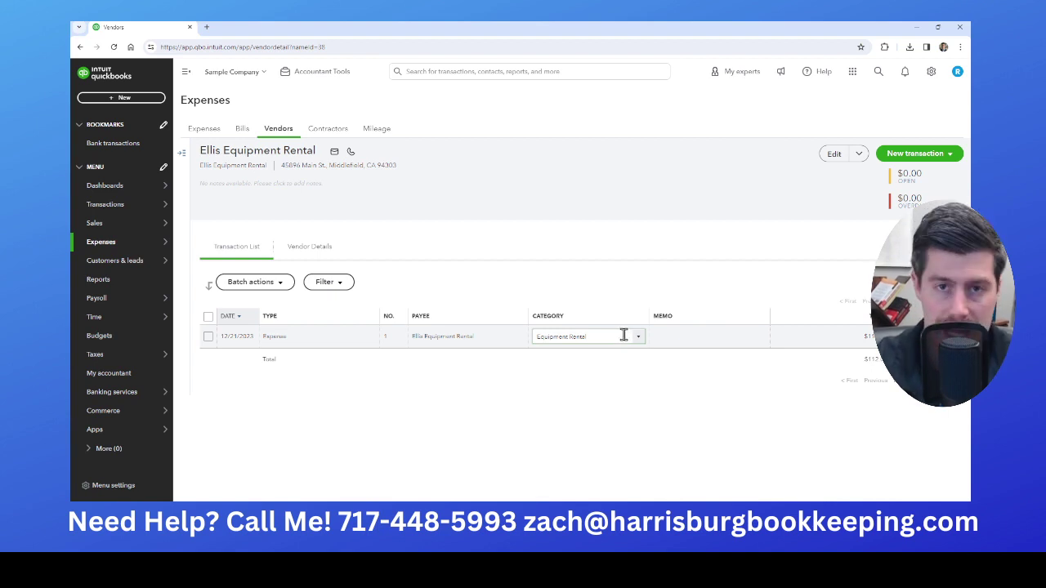
left_click_drag(613, 339, 481, 352)
type("cont")
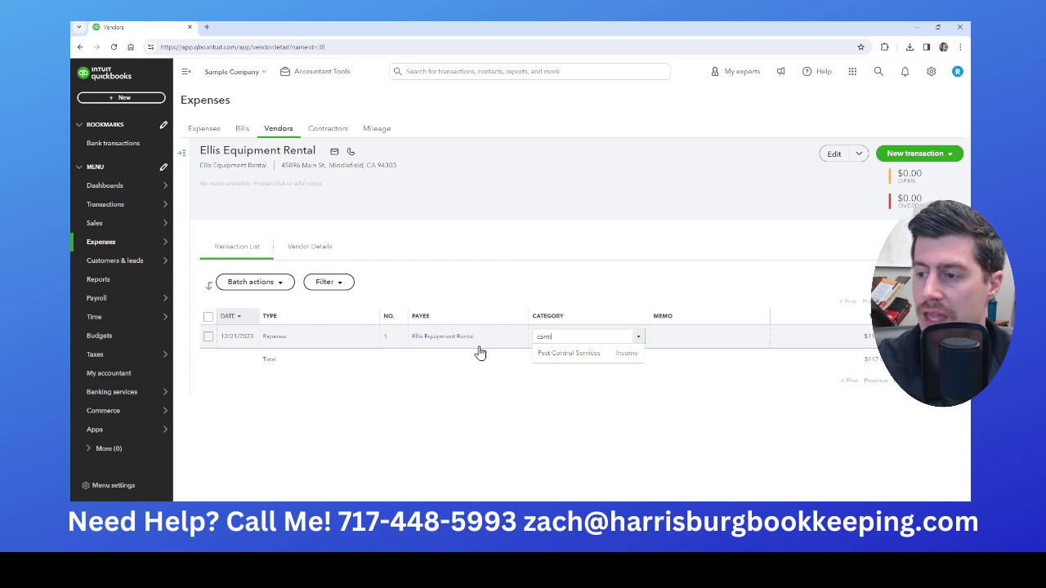
type("r")
key("BackSpace")
key("BackSpace")
key("BackSpace")
key("BackSpace")
key("BackSpace")
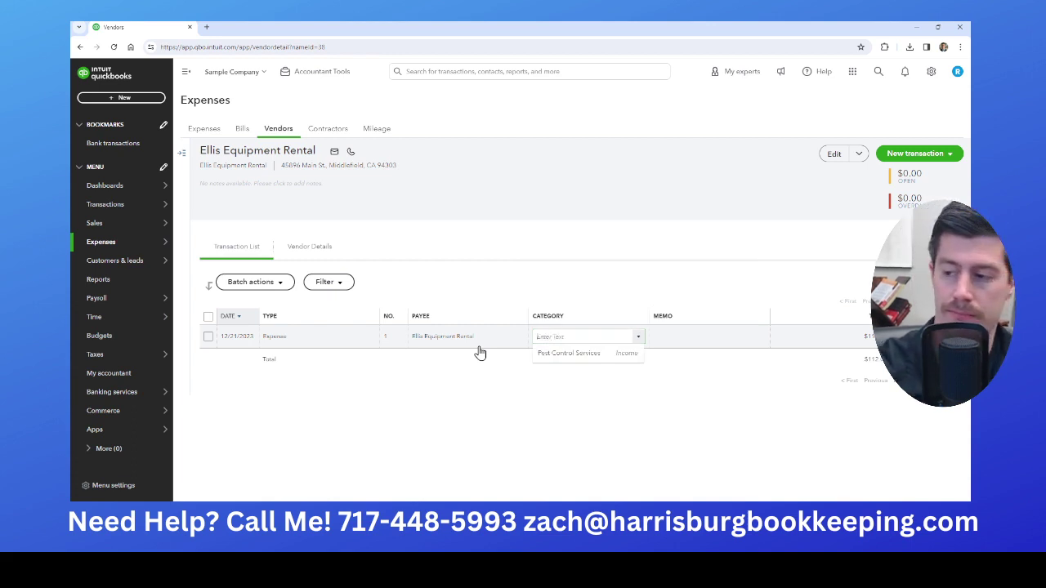
type("Landscaping Services:Labor")
left_click(568, 356)
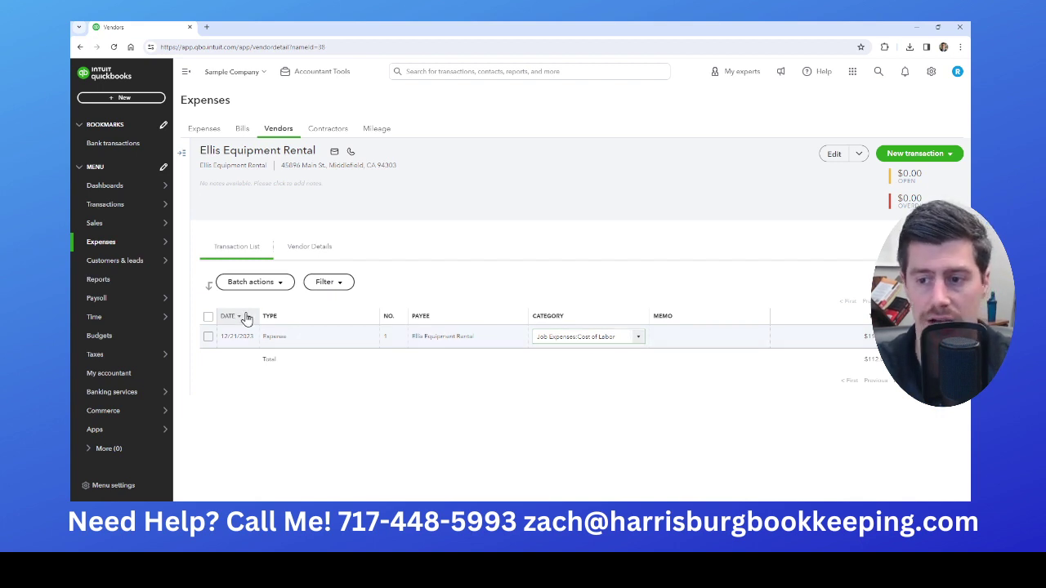
Launch Prepare 1099s from Vendors, review the company info, and confirm it to begin filing.
mouse_move(140, 243)
left_click(194, 280)
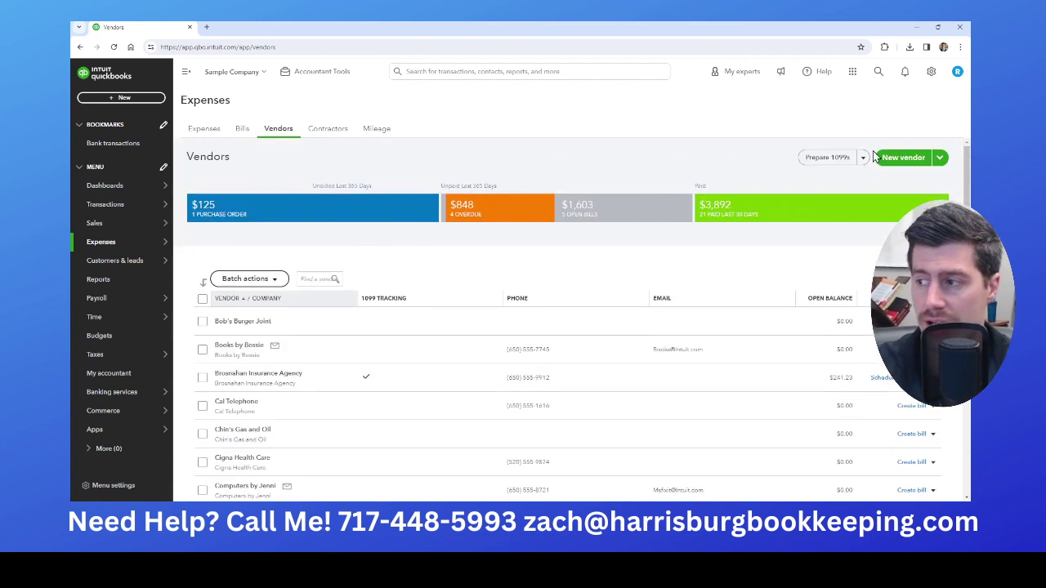
left_click(823, 163)
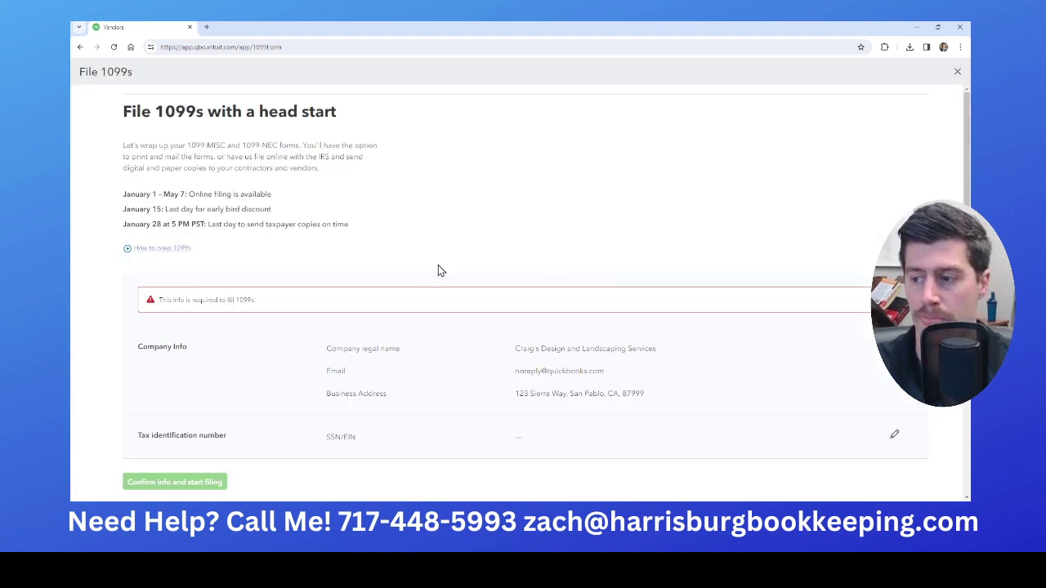
scroll(473, 310, "down", 2)
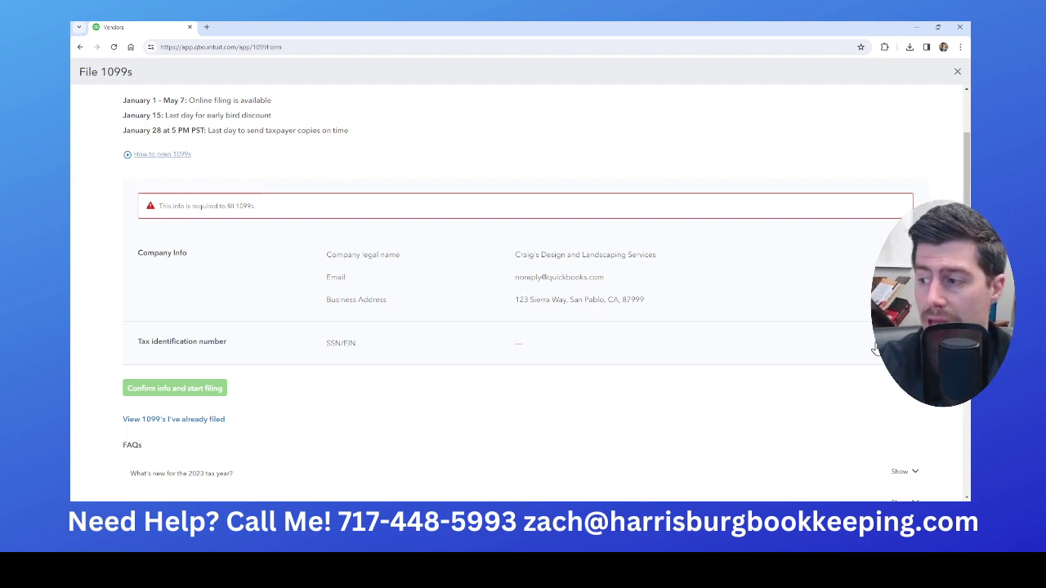
left_click(513, 344)
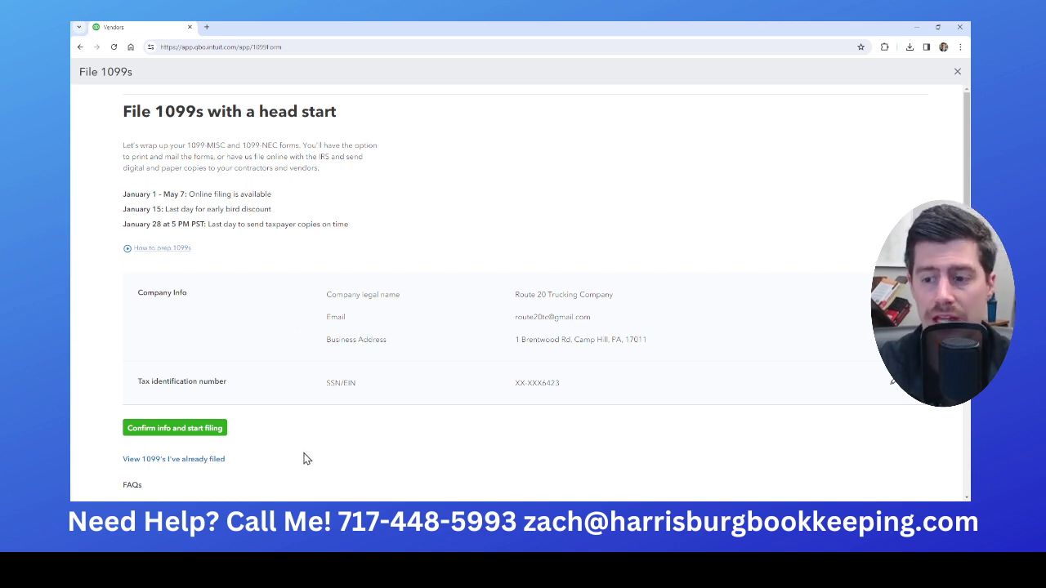
left_click(188, 432)
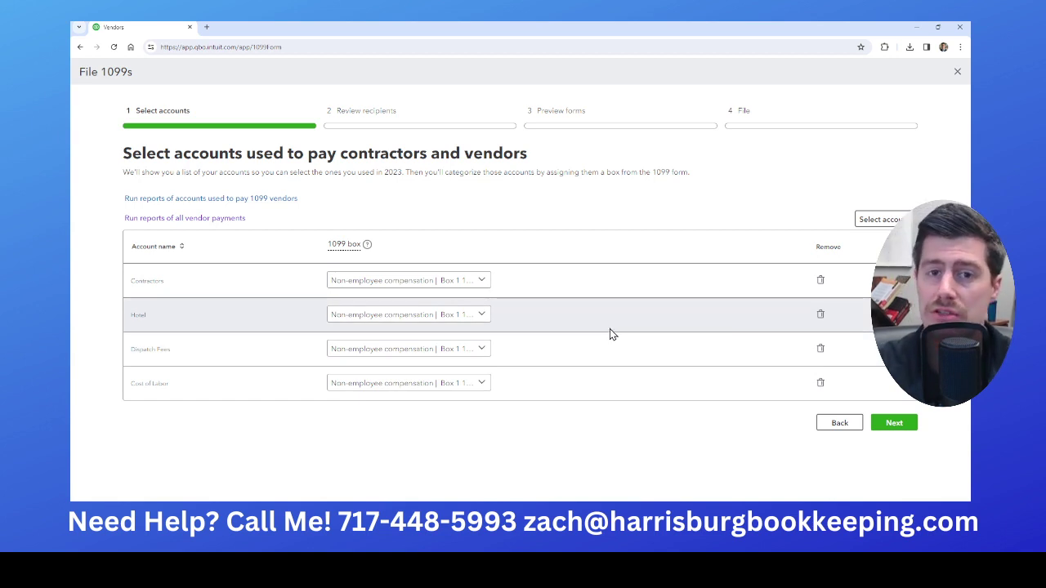
Keep Contractors, Hotel, Dispatch Fees and Cost of Labor on Box 1 1099-NEC, adding no accounts.
left_click(858, 217)
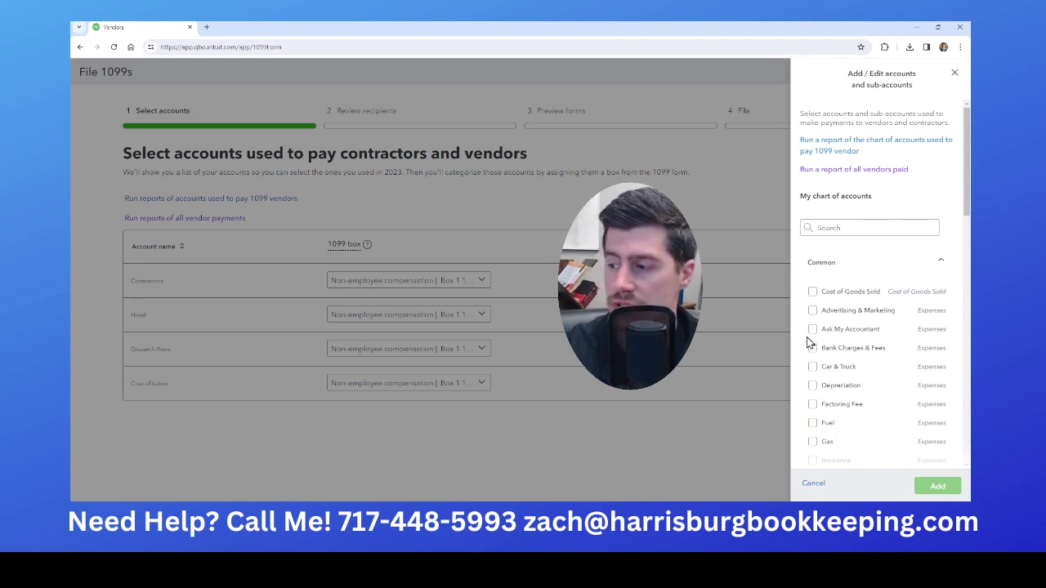
scroll(811, 317, "down", 2)
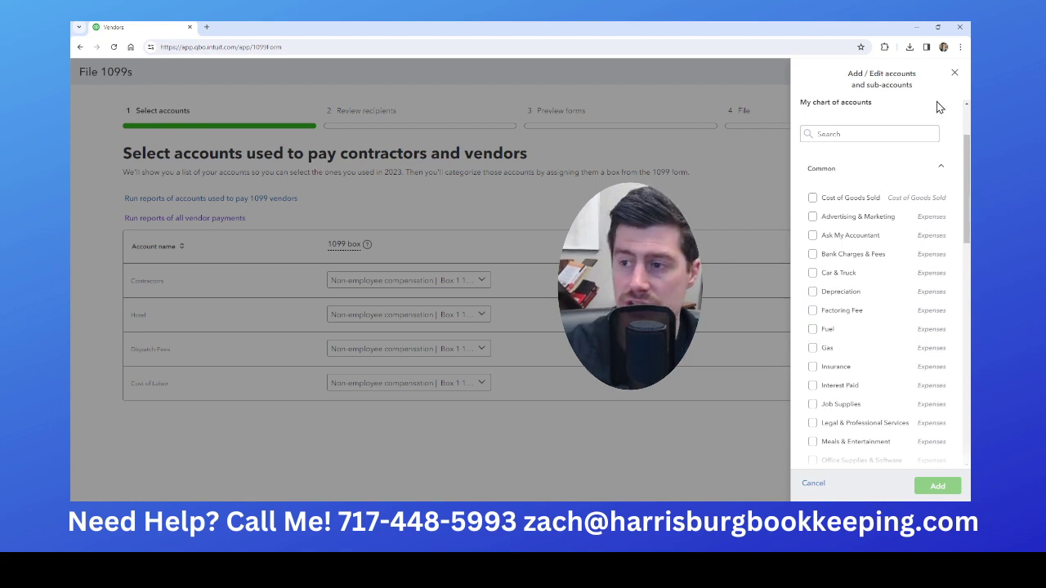
left_click(954, 73)
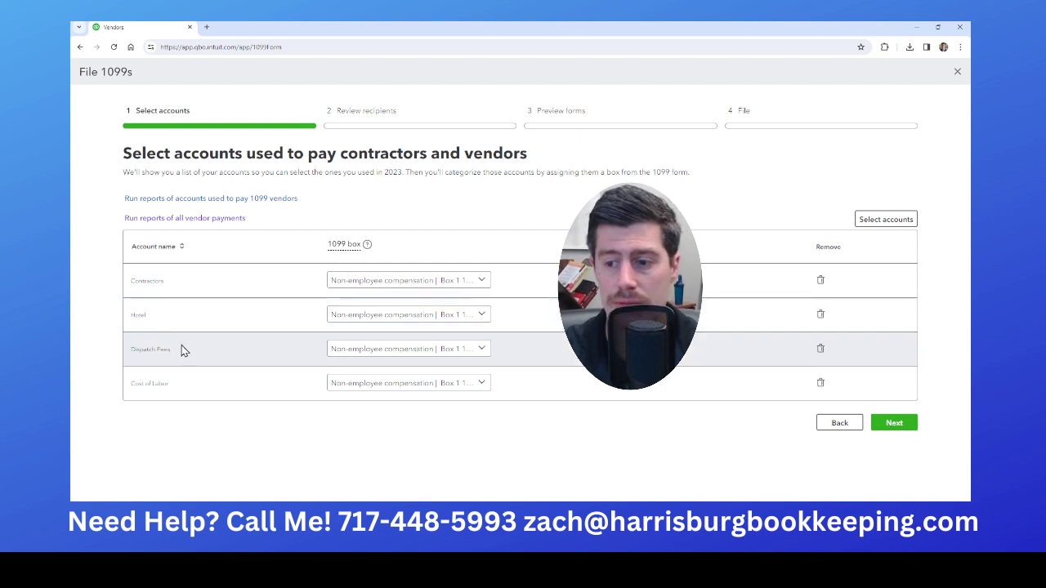
left_click_drag(179, 353, 131, 354)
left_click(173, 389)
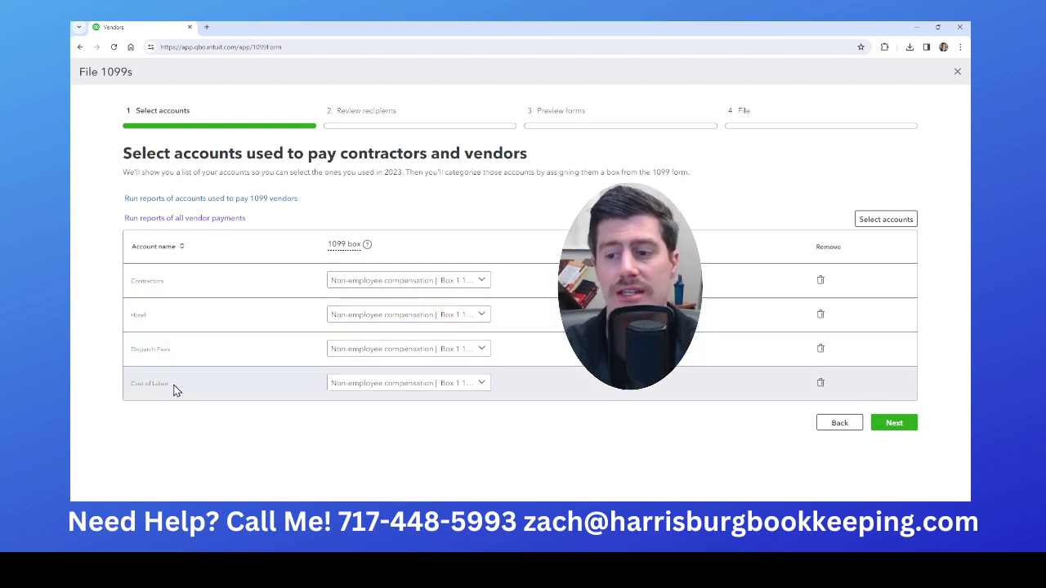
left_click(480, 281)
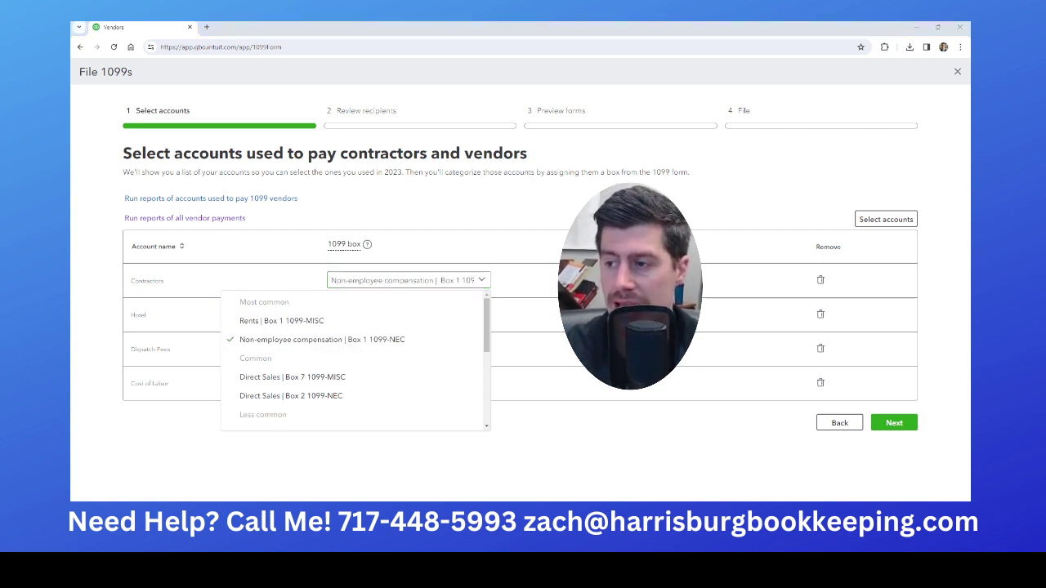
left_click(732, 468)
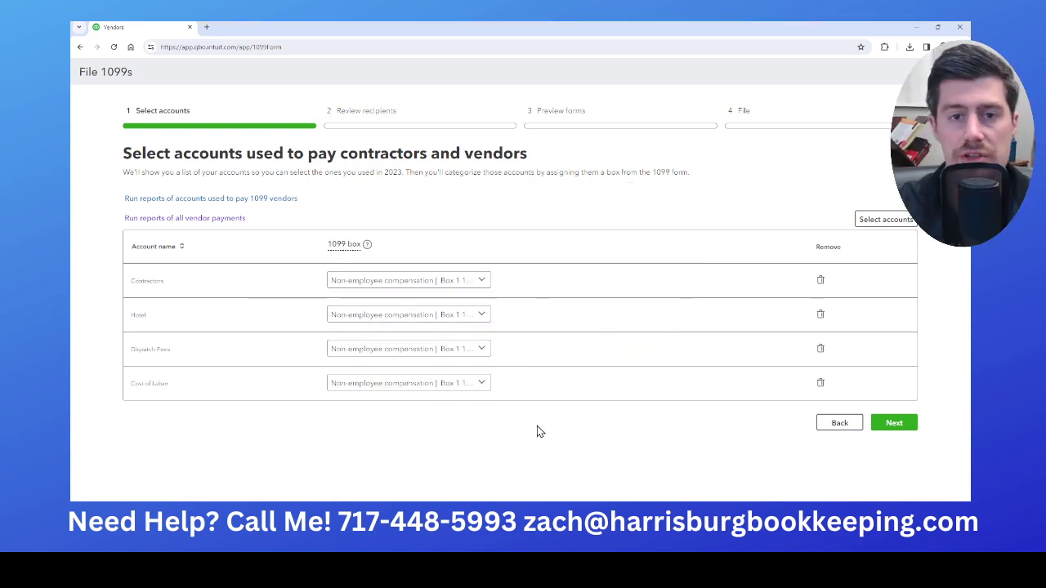
Advance the 1099 wizard to Review recipients.
left_click(894, 423)
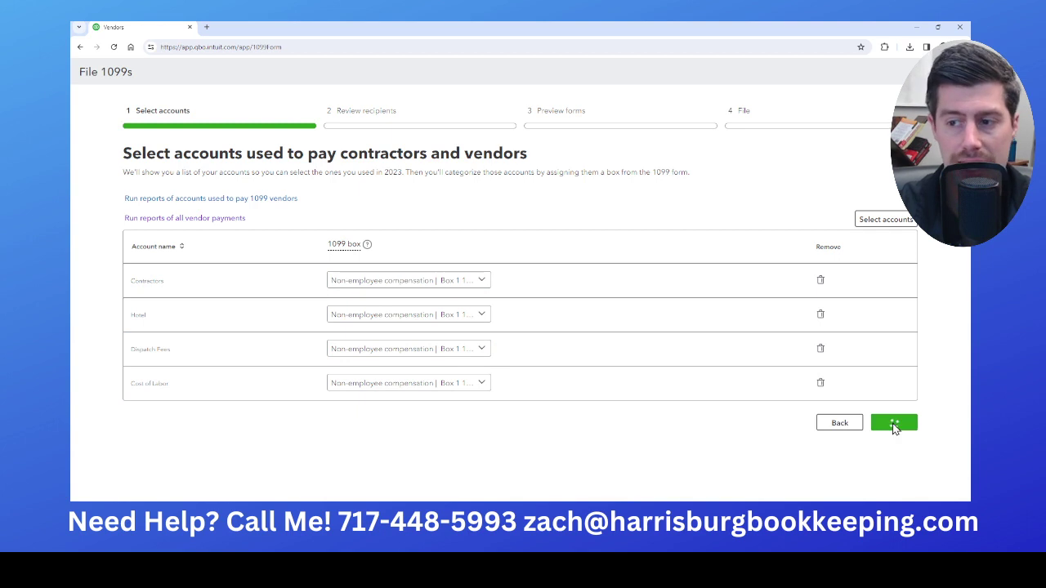